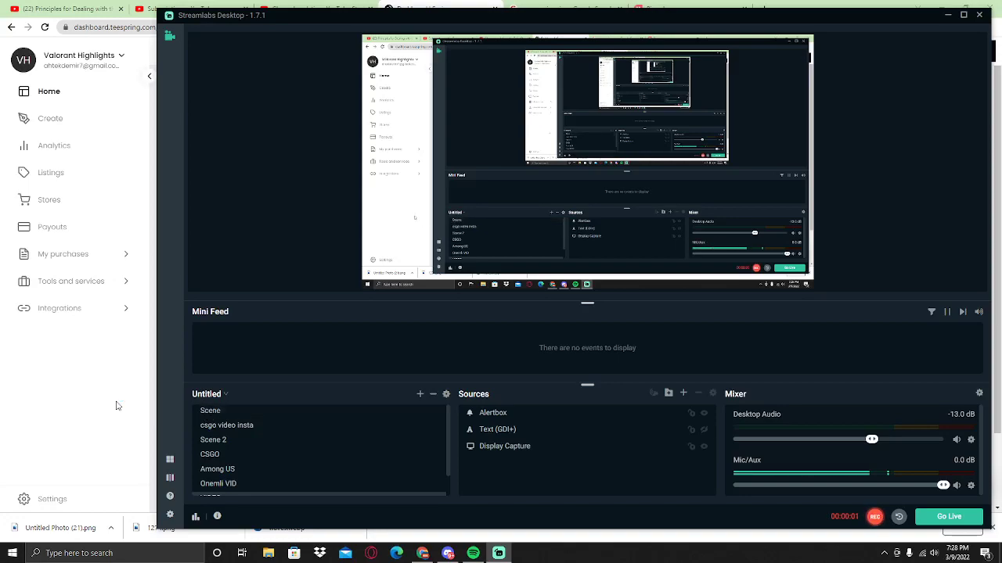
- Bring Chrome forward, then jump the promo video ahead and pause it at checkout
click(117, 406)
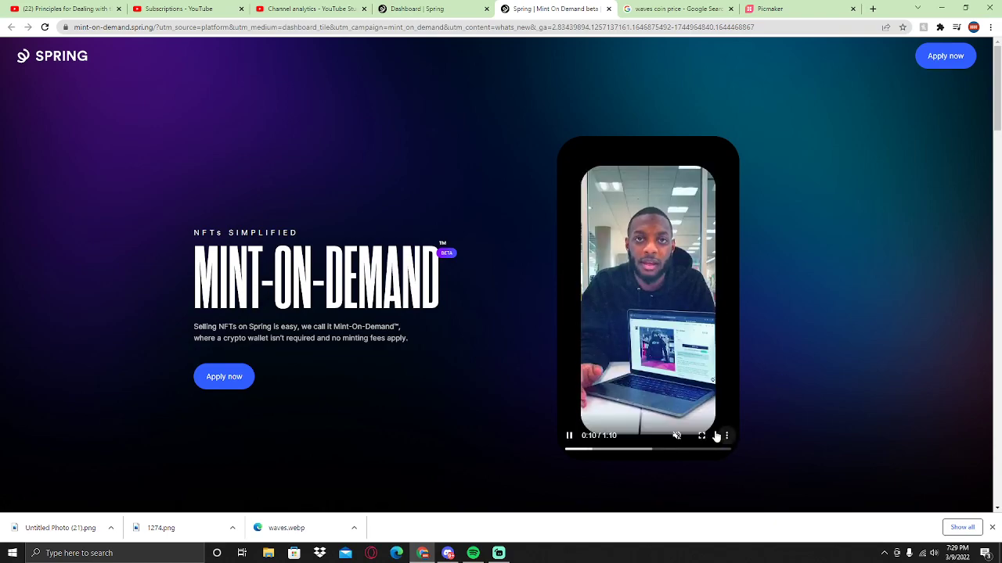
click(619, 450)
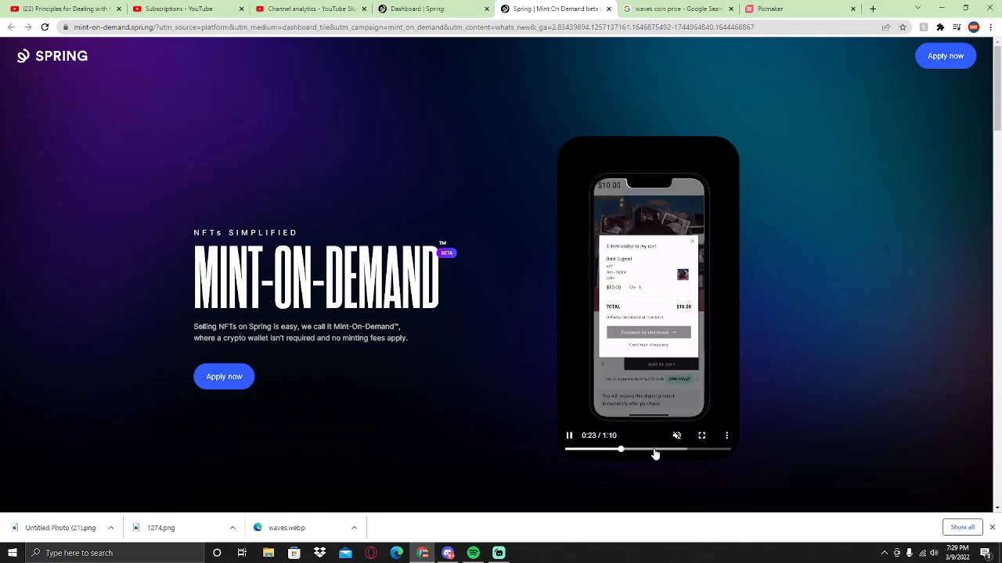
click(588, 364)
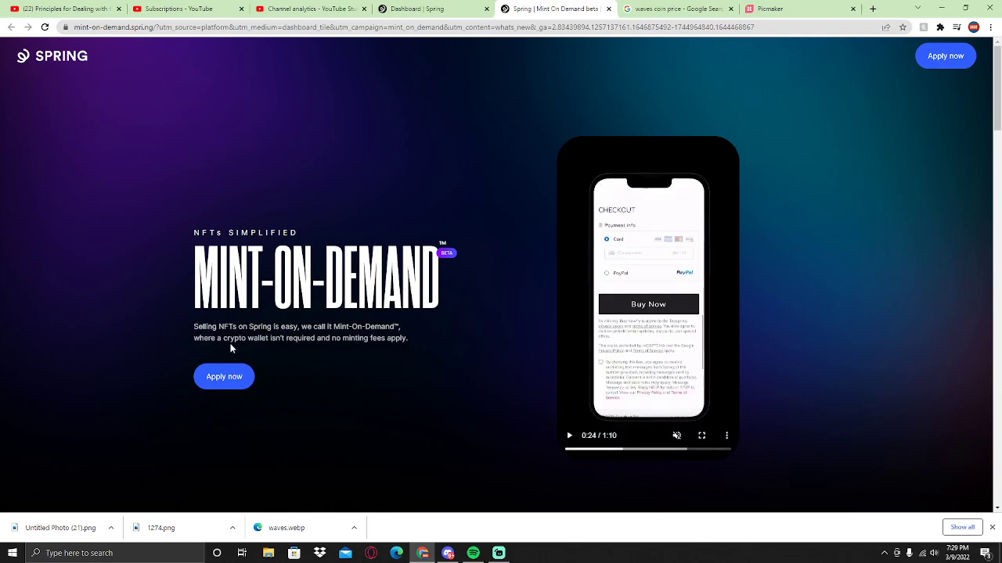
- Highlight 'crypto wallet' and 'no minting fees apply' in the page tagline
drag(221, 338, 272, 338)
click(273, 338)
drag(332, 338, 405, 338)
click(475, 360)
- Scrub the promo video back to the hoodie screen, then ahead through 0:36 and 0:52
click(606, 454)
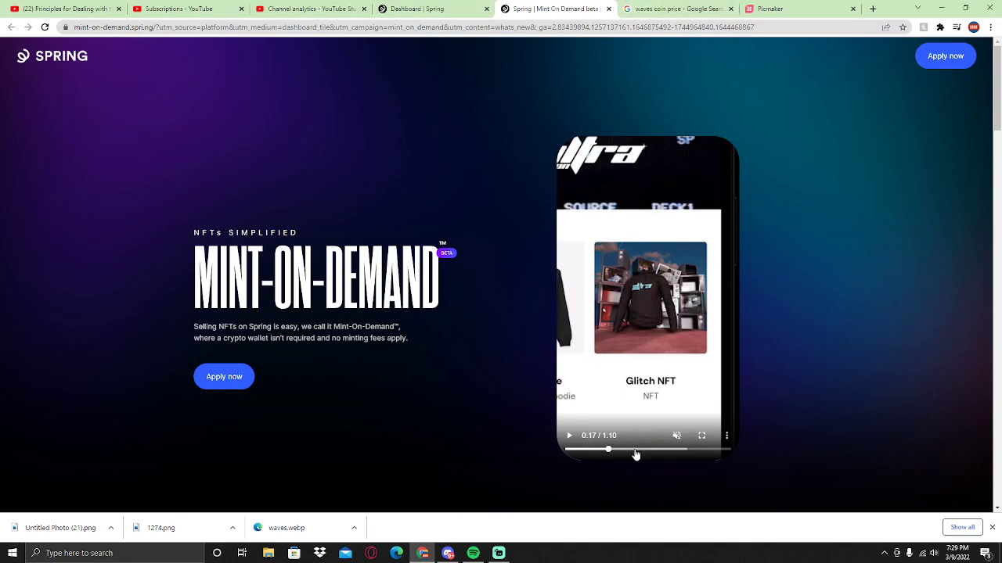
drag(636, 454, 662, 454)
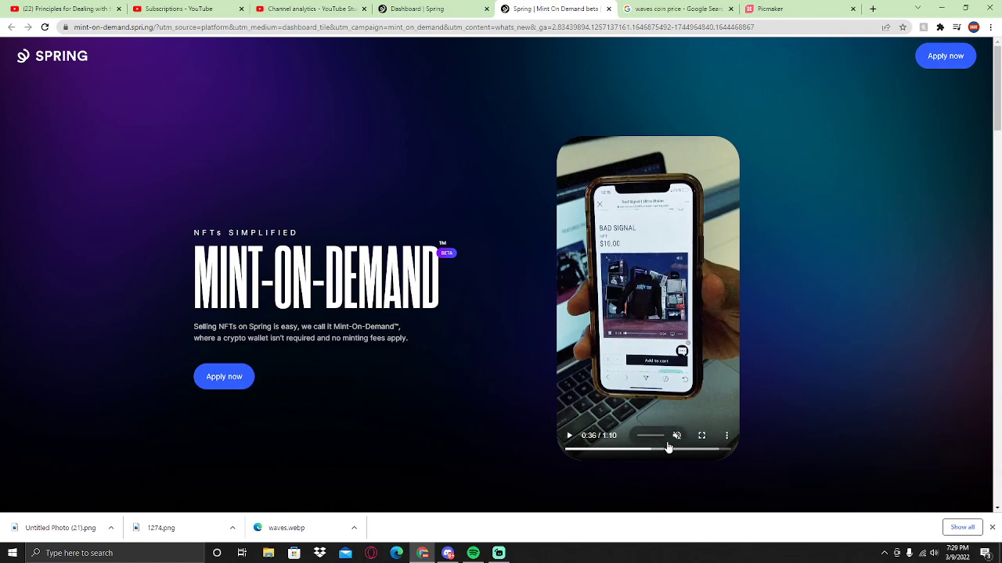
drag(666, 457, 710, 450)
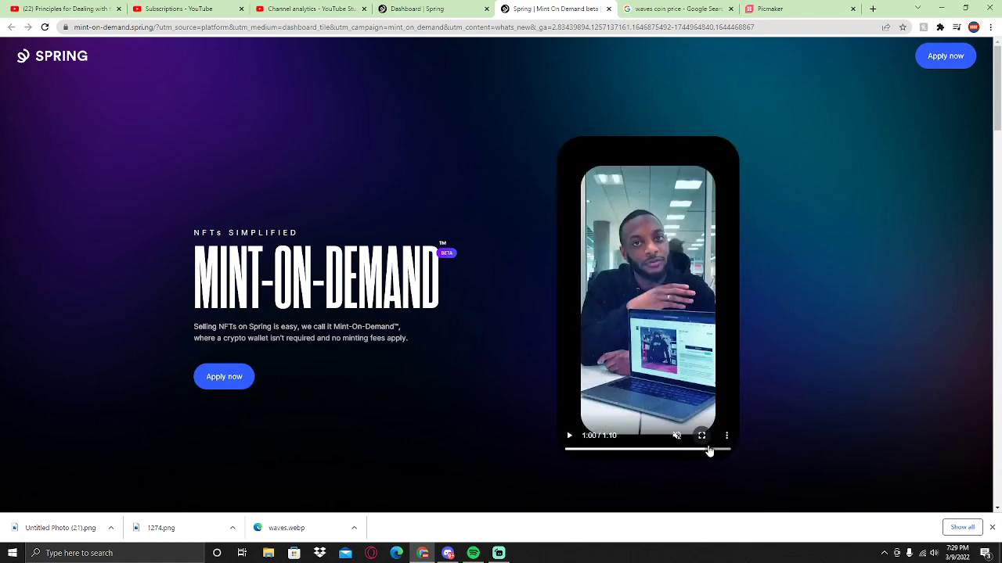
- Use Apply now to jump to the beta application area and scroll down to the FAQs
click(342, 368)
drag(225, 327, 384, 327)
click(248, 379)
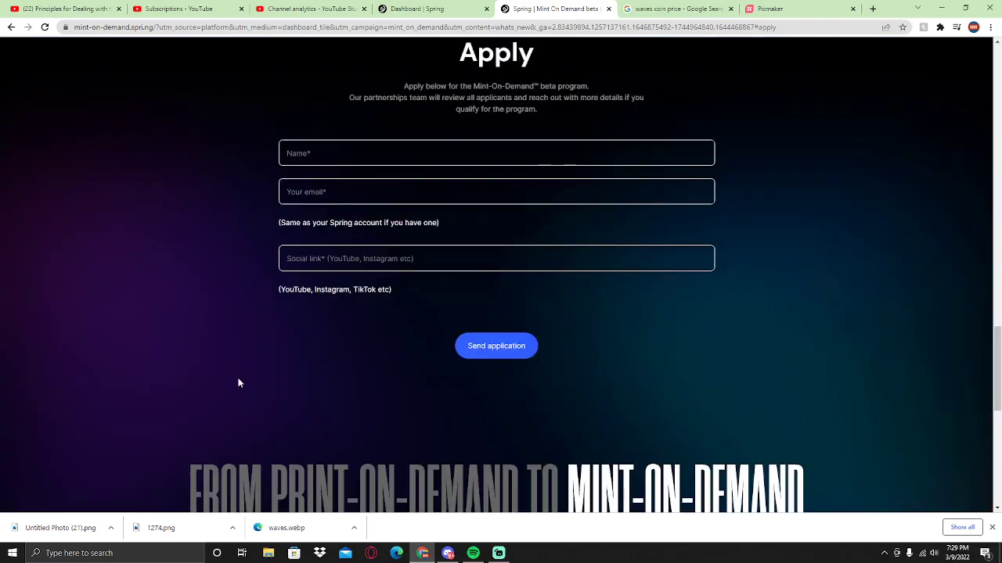
scroll(313, 365, down, 5)
scroll(419, 370, down, 2)
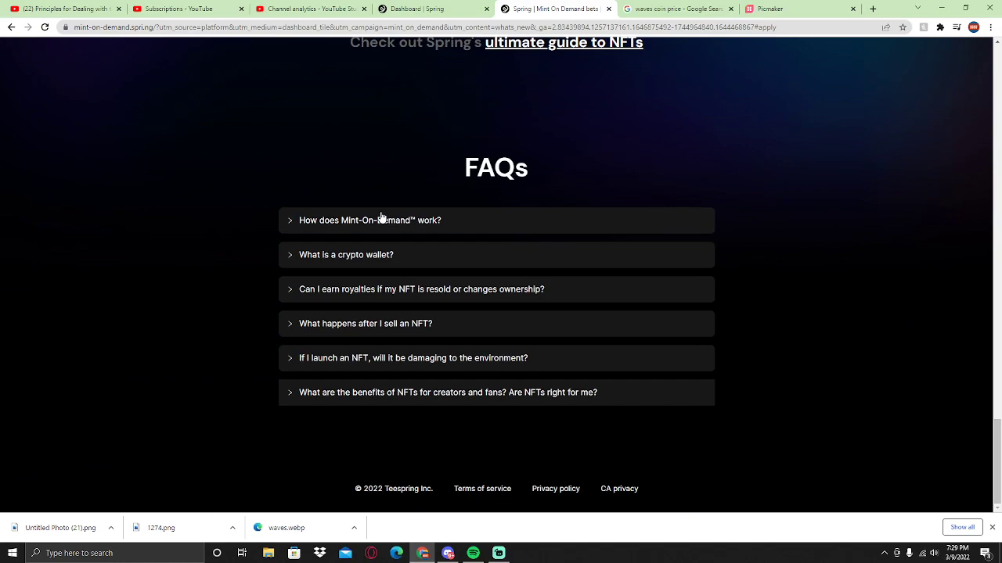
- Expand and read the How it works, crypto wallet and resale royalties FAQ answers
click(382, 220)
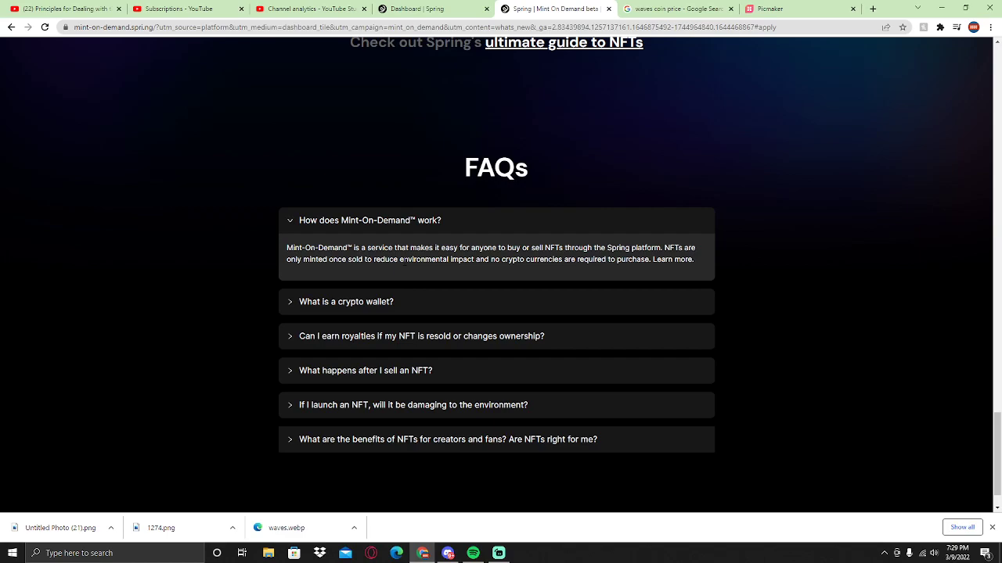
drag(288, 259, 566, 260)
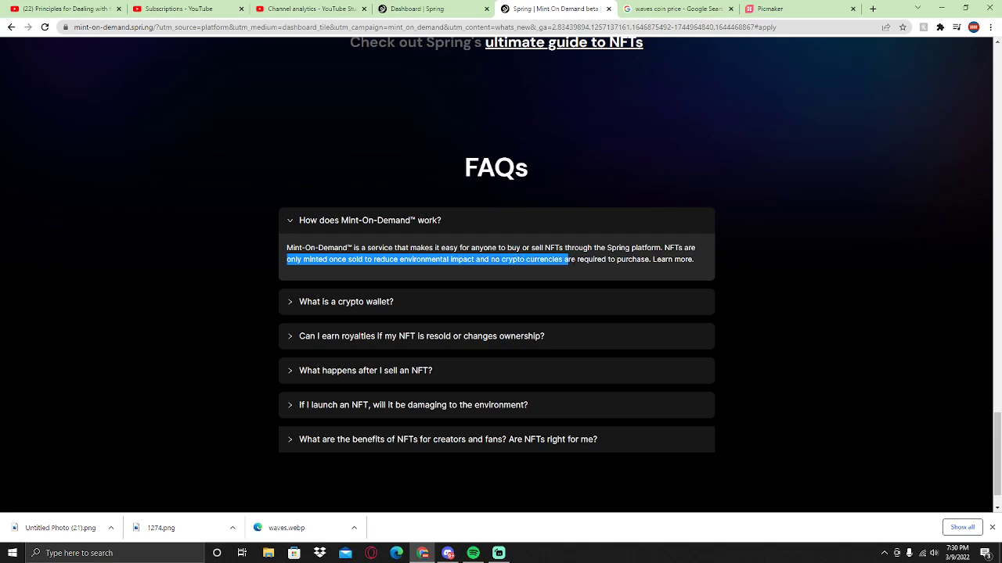
drag(635, 263, 692, 262)
click(465, 307)
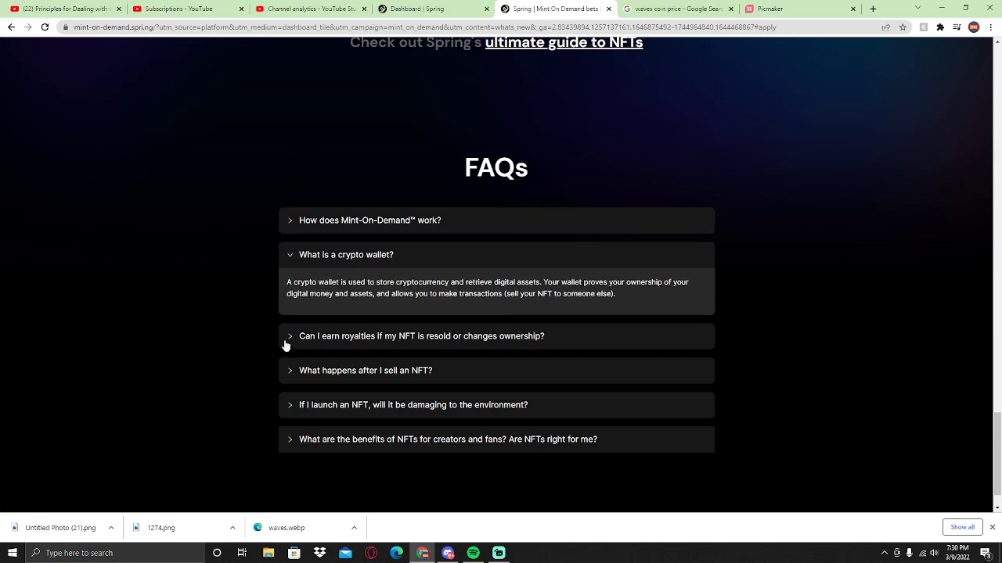
drag(304, 286, 286, 302)
drag(429, 295, 606, 301)
click(430, 337)
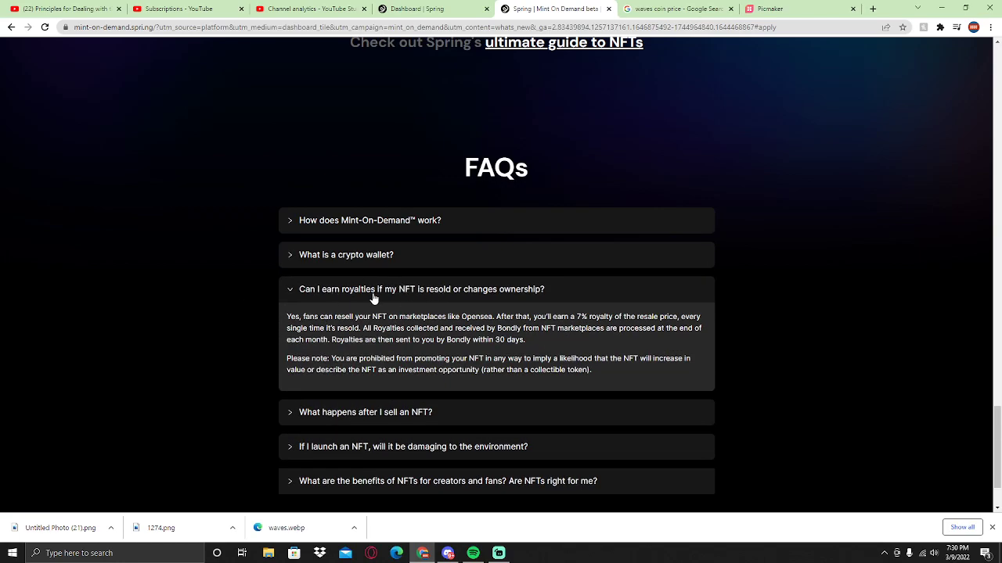
drag(286, 317, 687, 314)
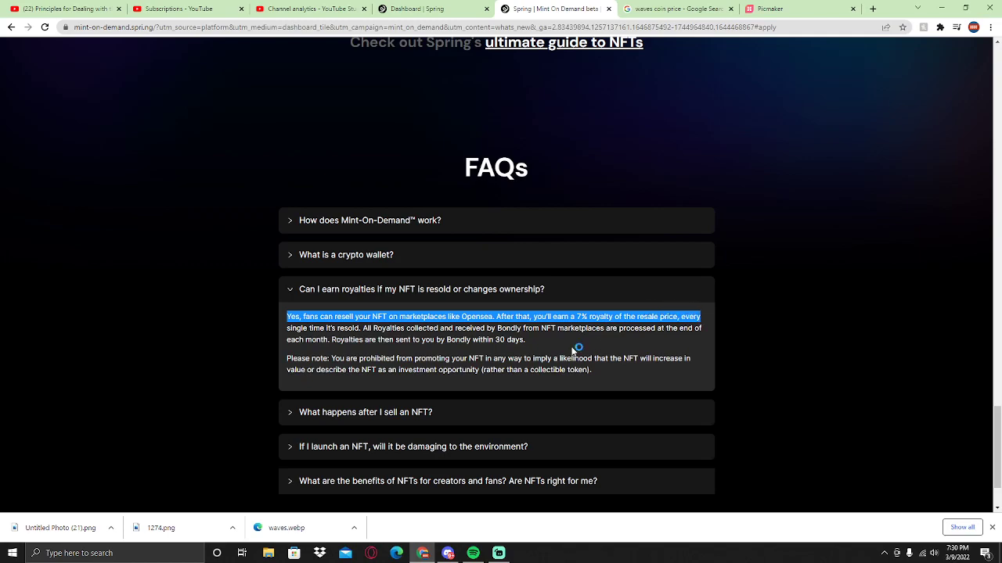
- Expand the FAQs on selling an NFT, environmental damage and NFT benefits
click(394, 353)
scroll(393, 353, down, 2)
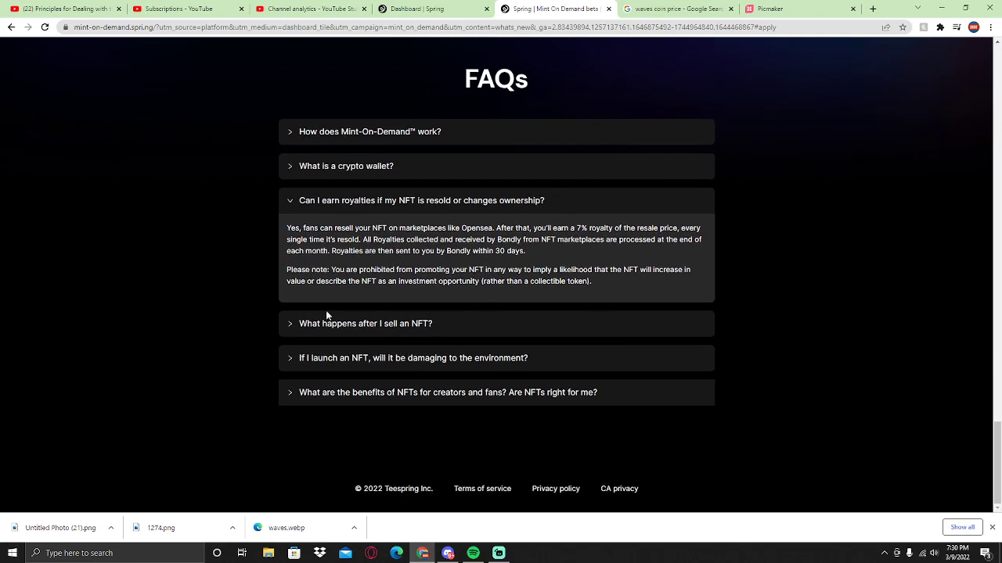
click(410, 322)
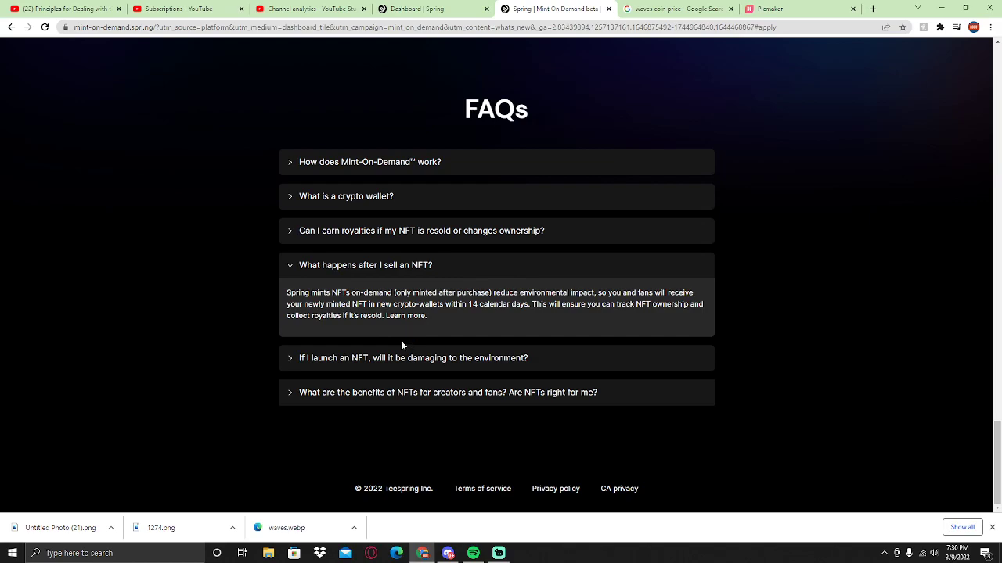
click(413, 360)
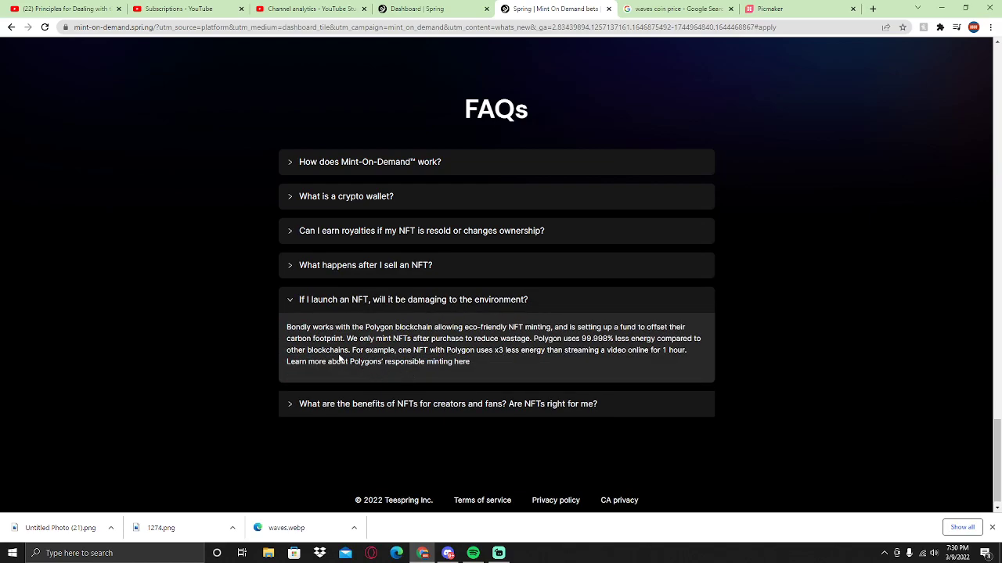
click(385, 408)
- Reread the environmental damage answer, then expand the benefits of NFTs answer
click(416, 313)
drag(286, 328, 550, 327)
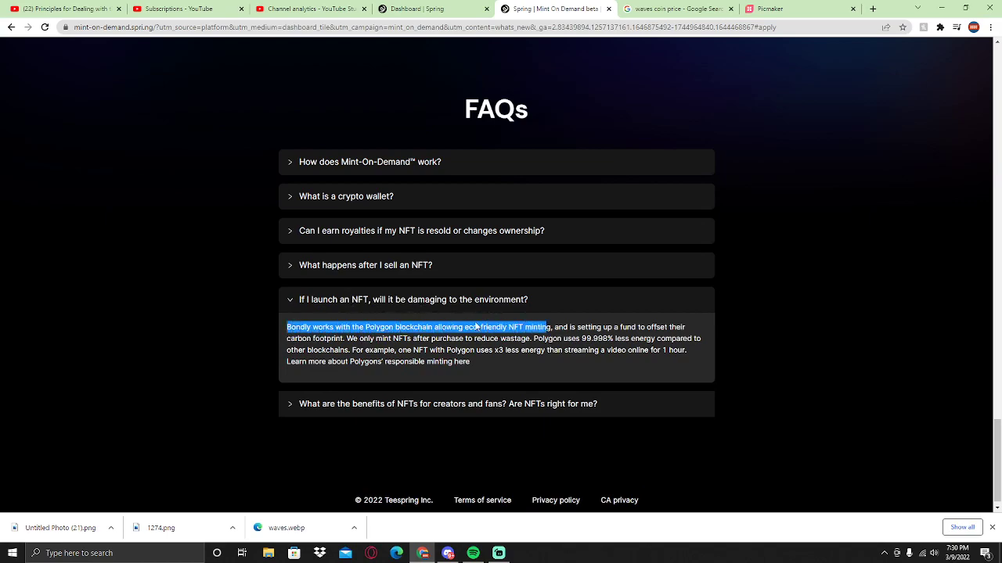
scroll(387, 407, down, 1)
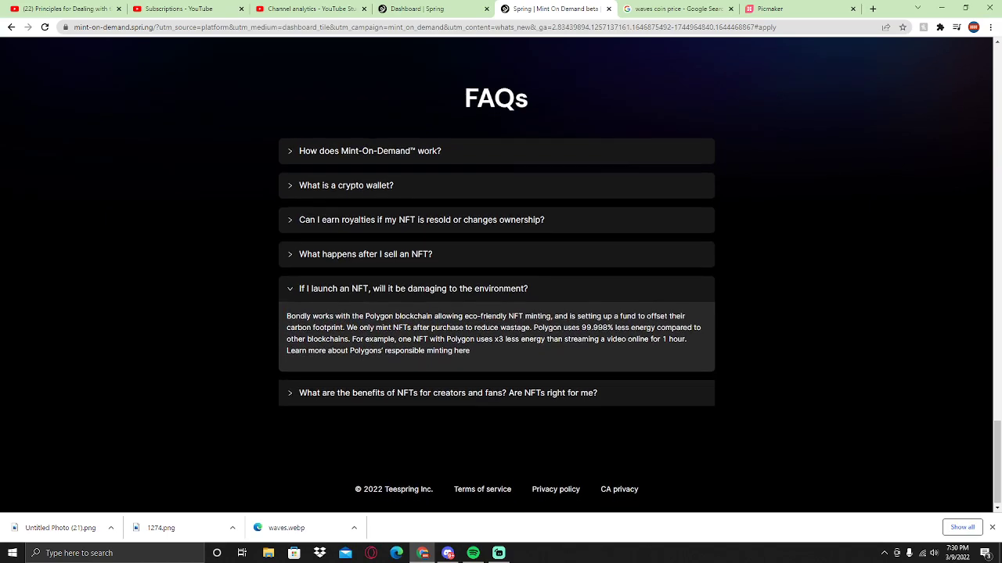
click(385, 406)
drag(285, 361, 461, 392)
- Reload the page and enter the applicant's e-mail address in the Email field
click(541, 350)
key(F5)
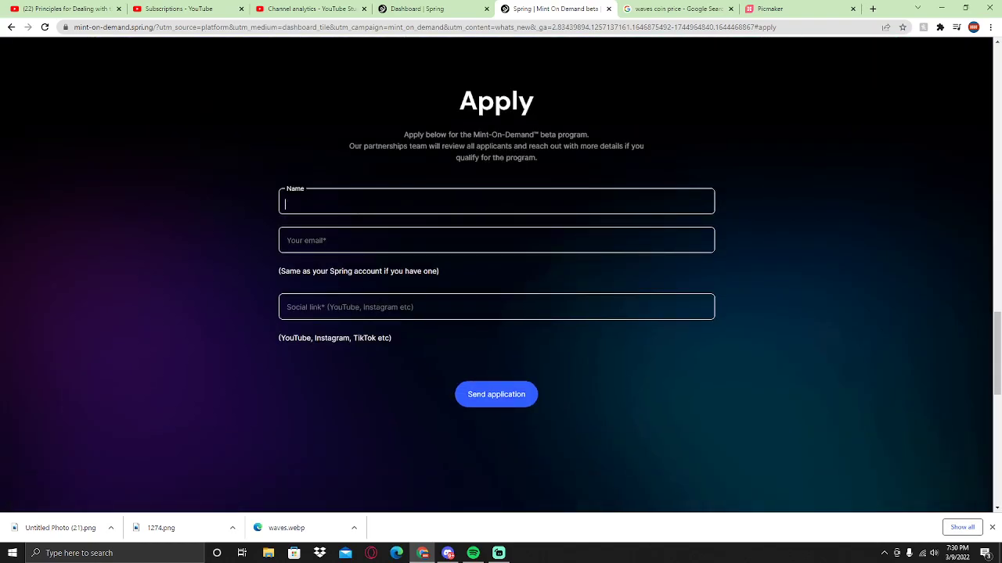
click(496, 240)
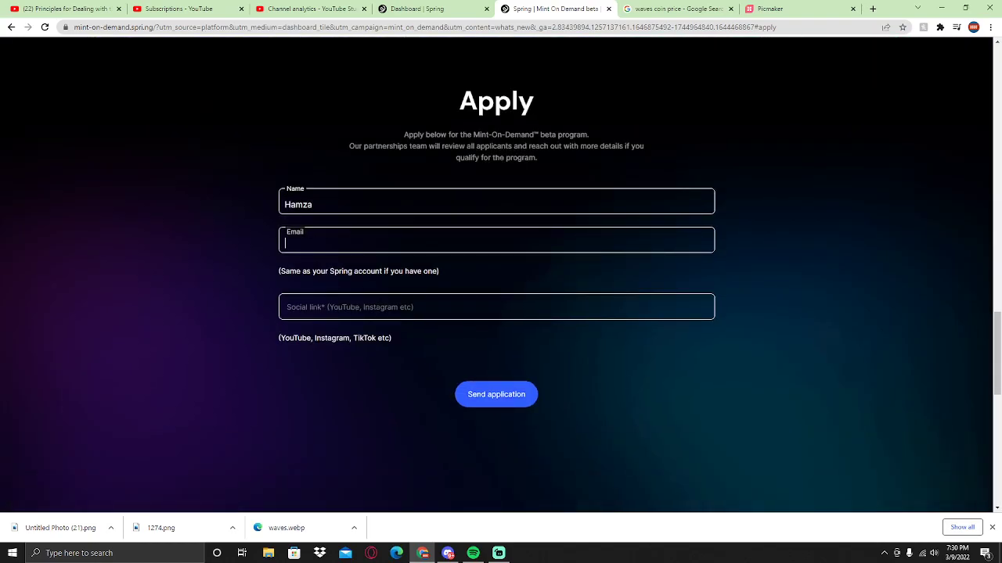
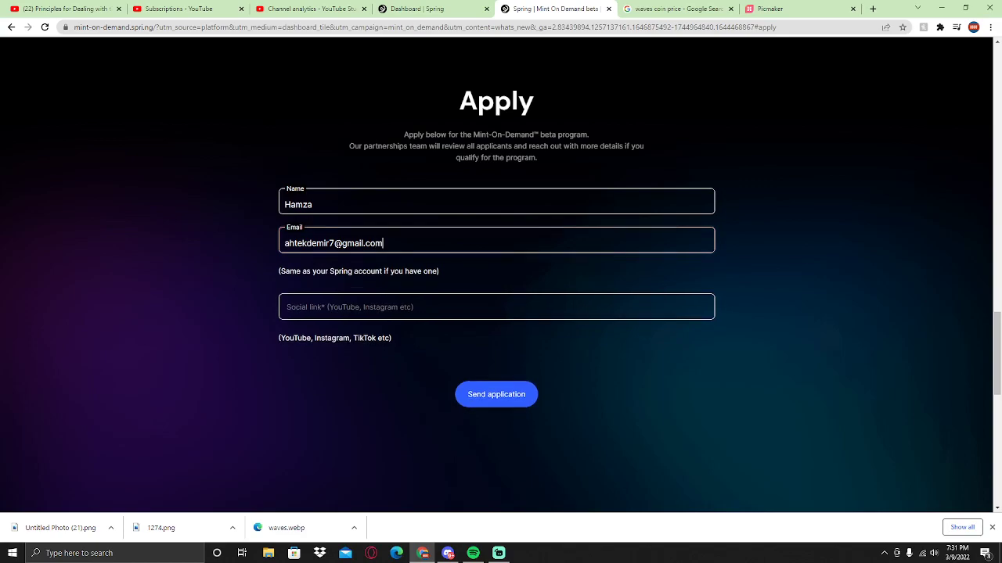
- Enter the applicant's Instagram profile link in the Social link field
key(Tab)
text(instam)
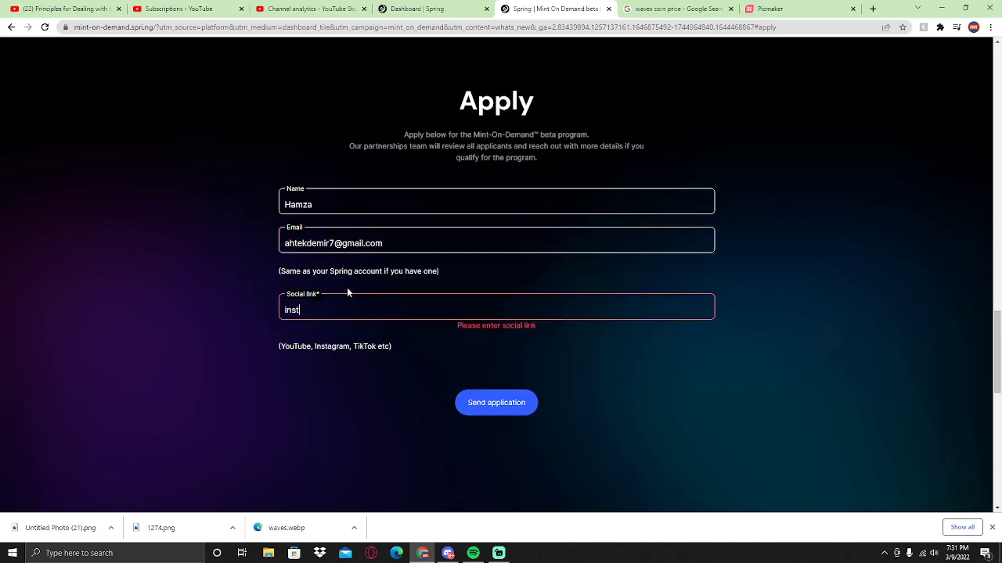
key(BackSpace)
text(gram.com/stayy.here__)
key(ctrl+shift+Left)
key(ctrl+shift+Left)
key(ctrl+shift+Left)
key(ctrl+shift+Left)
key(ctrl+shift+Left)
text(dsa)
key(ctrl+z)
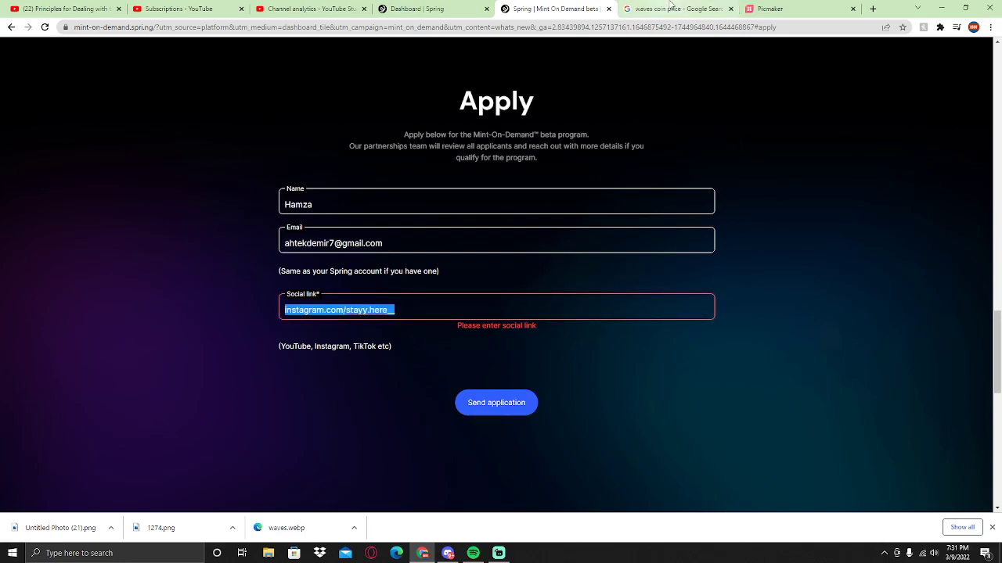
- Open the Instagram profile page in another tab, then return to the Spring form
click(634, 10)
click(597, 28)
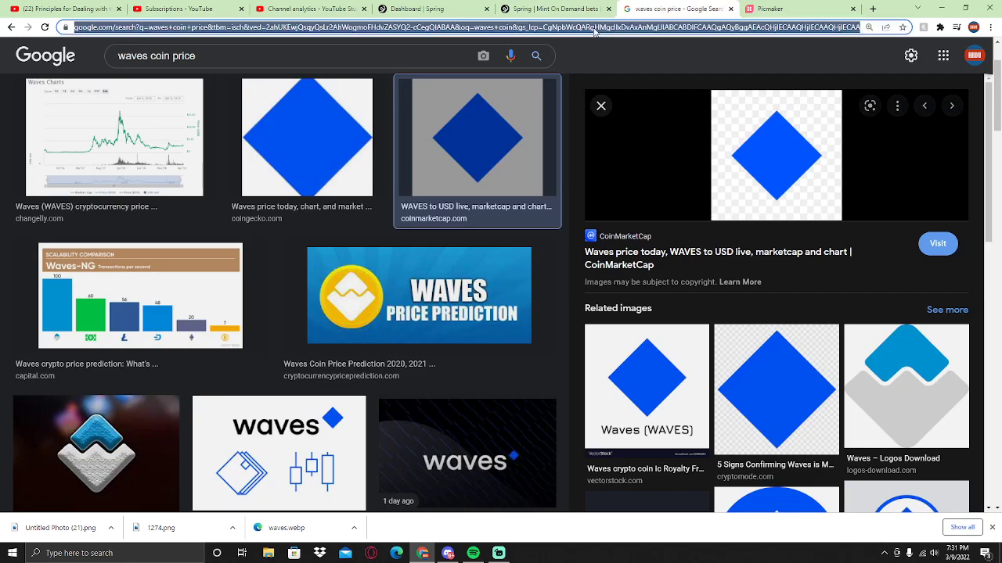
text(i)
key(End)
text(s)
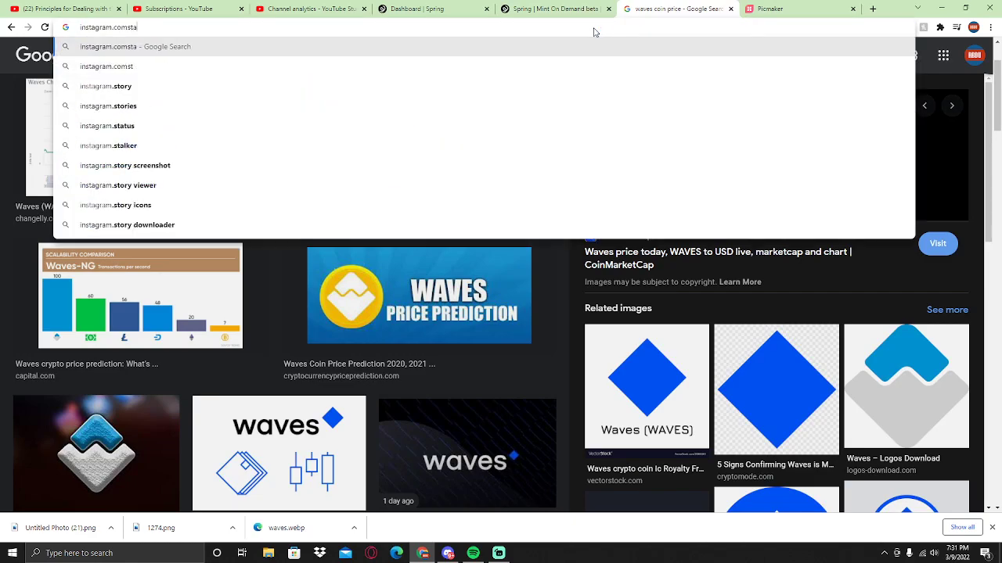
key(BackSpace)
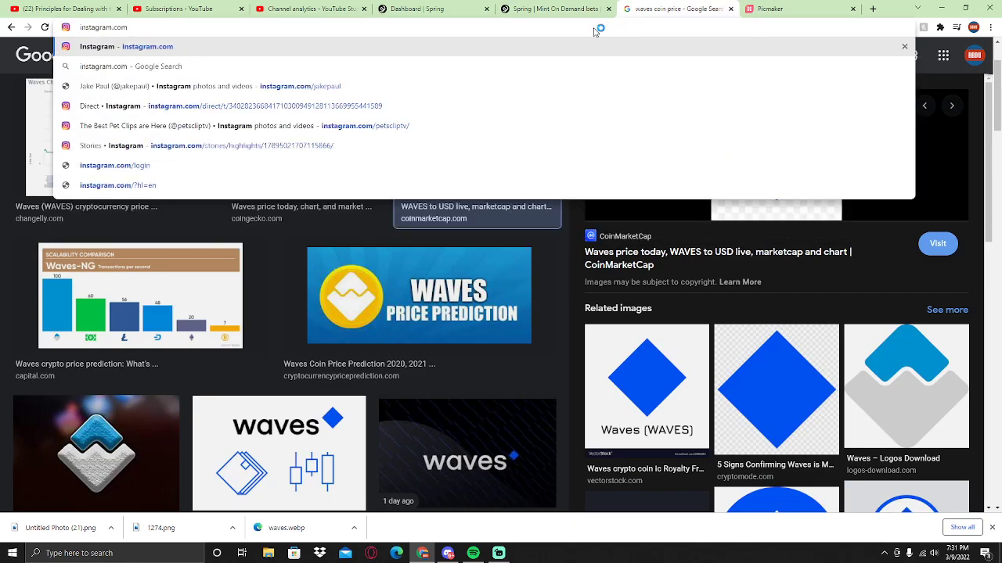
text(/stayy)
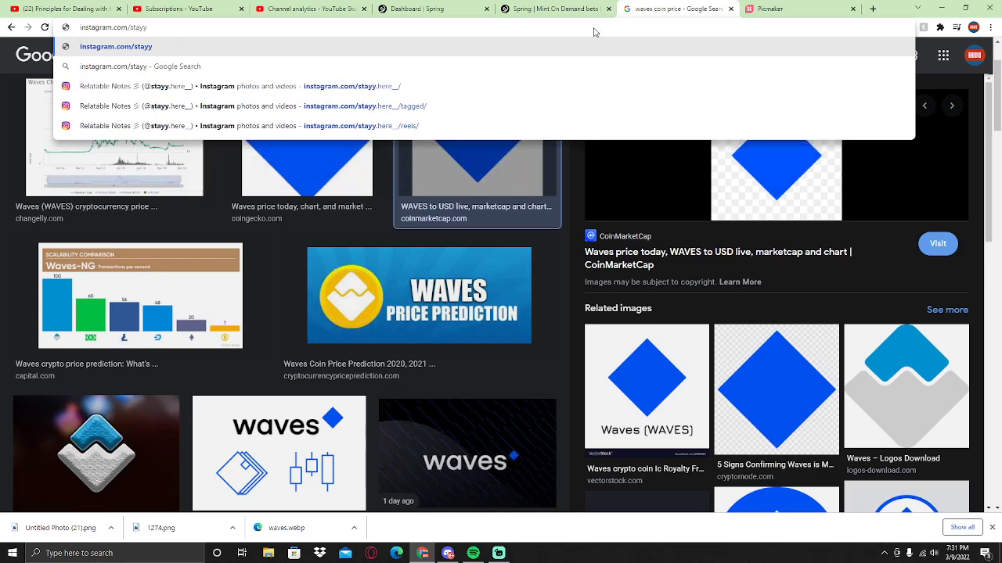
key(Down)
key(Down)
key(Return)
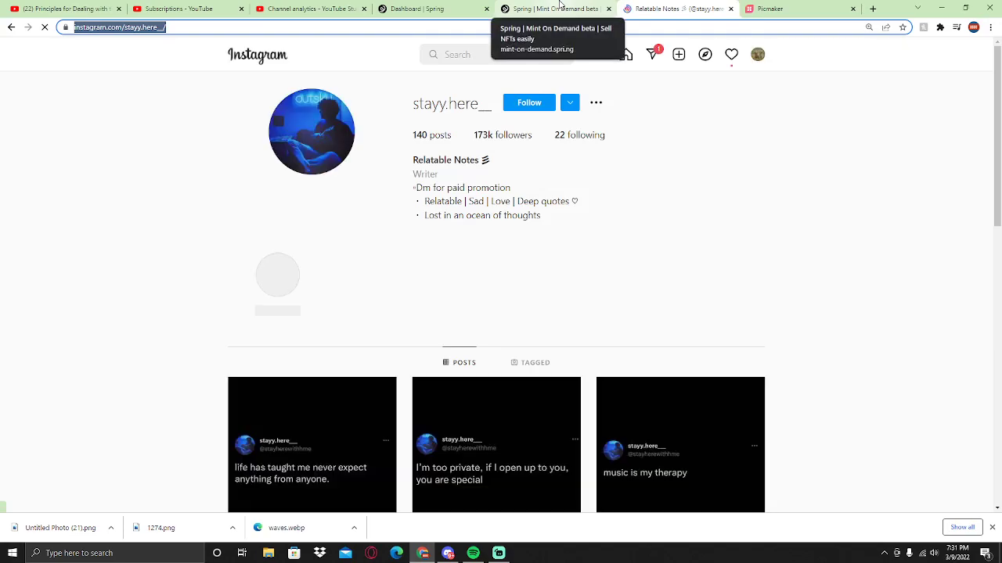
click(559, 9)
- Paste the profile URL as the social link, send the application, then choose Sign up
text(https://www.instagram.com/stayy.here__/)
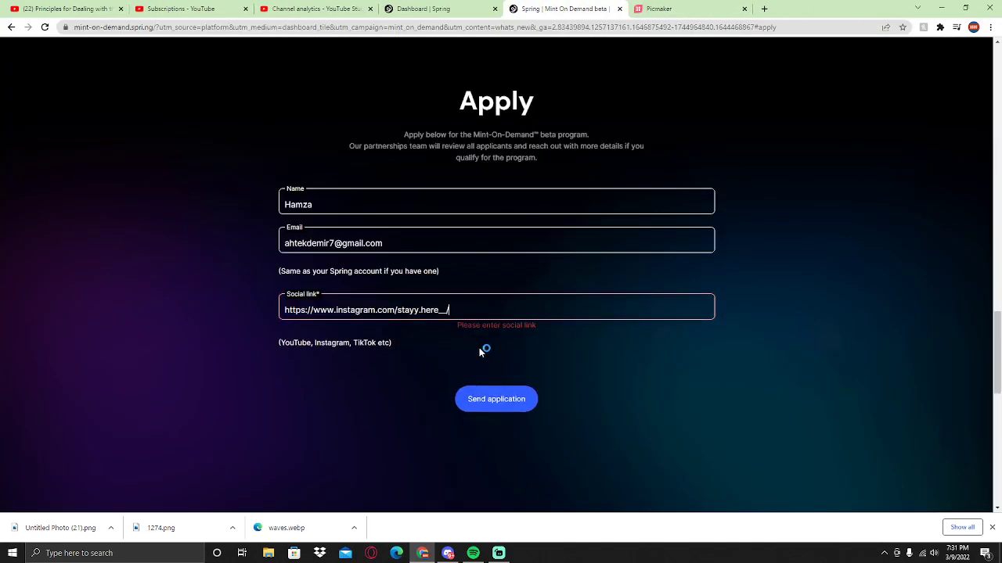
click(501, 395)
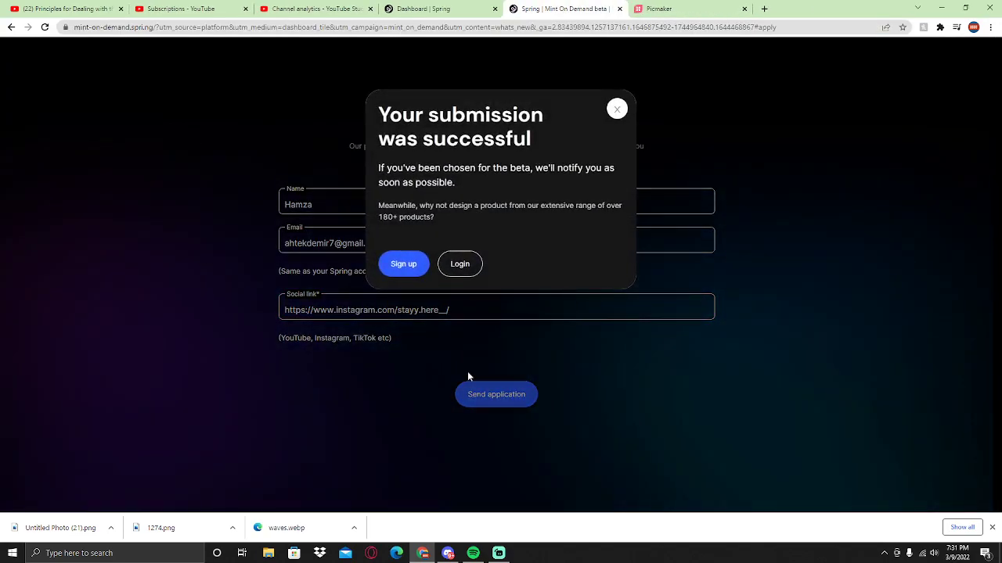
drag(446, 225, 443, 239)
click(404, 272)
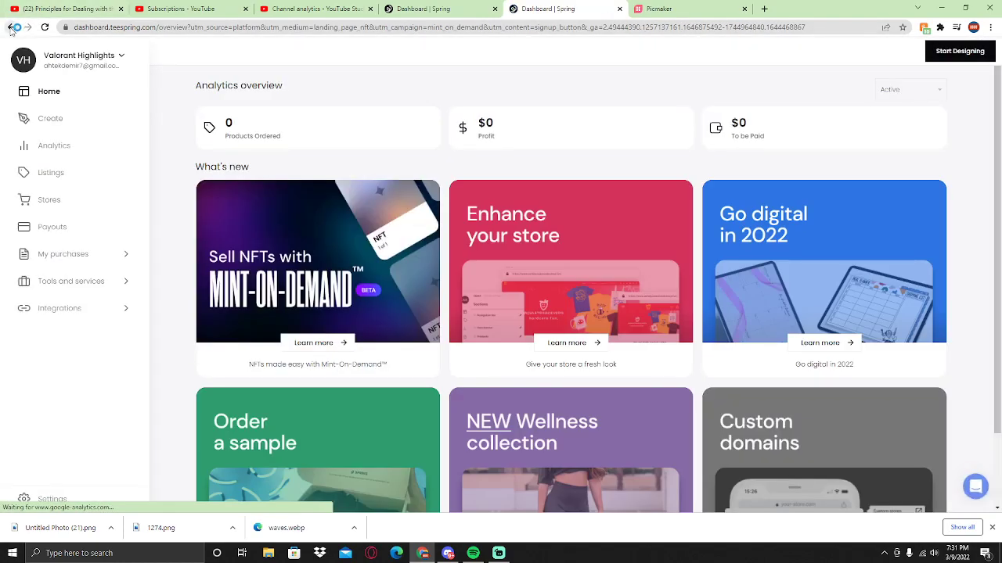
- Close the Mint-On-Demand and Picmaker tabs and bring Streamlabs Desktop to the front
click(10, 27)
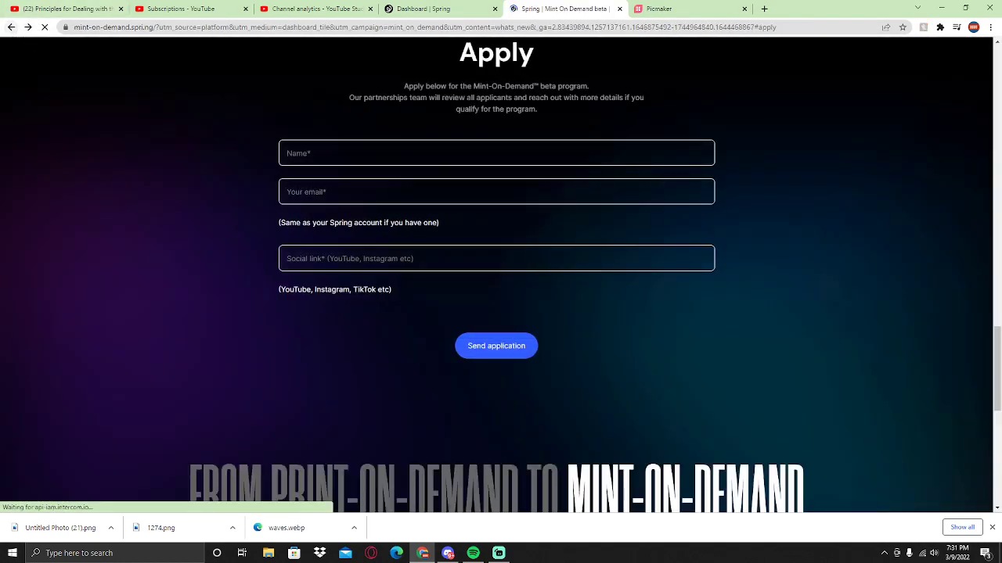
middle_click(563, 6)
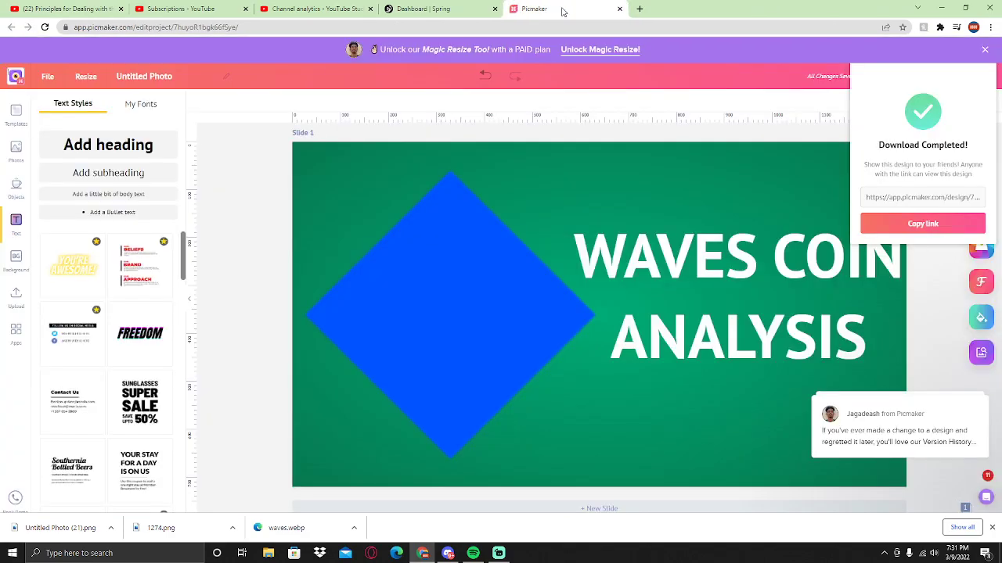
key(ctrl+shift+Tab)
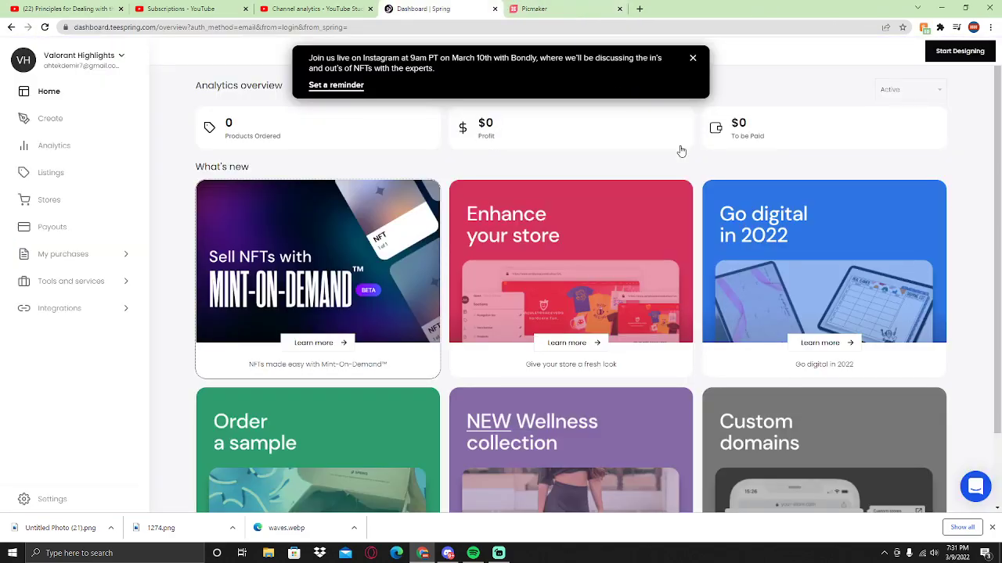
click(557, 7)
click(470, 5)
middle_click(541, 6)
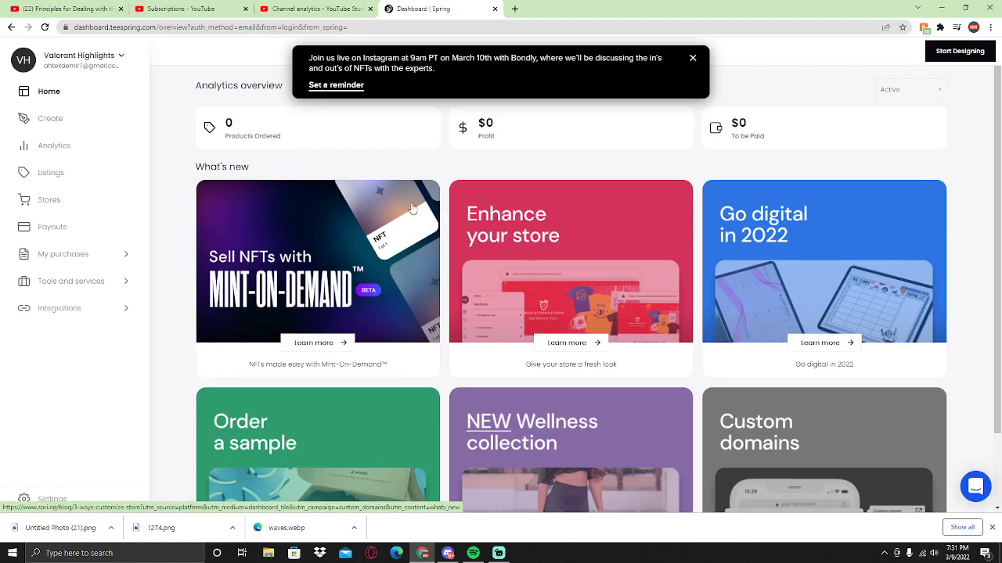
click(498, 553)
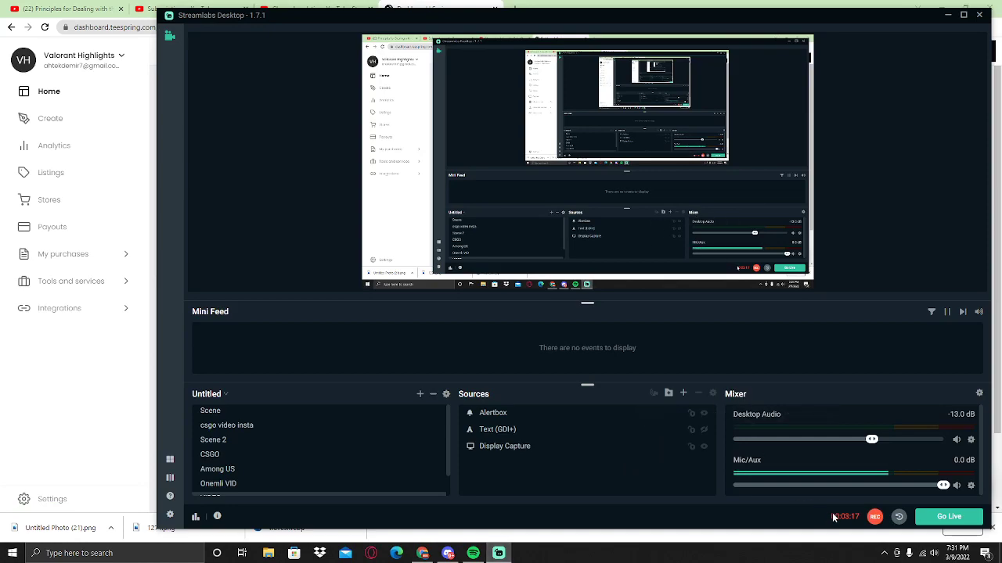